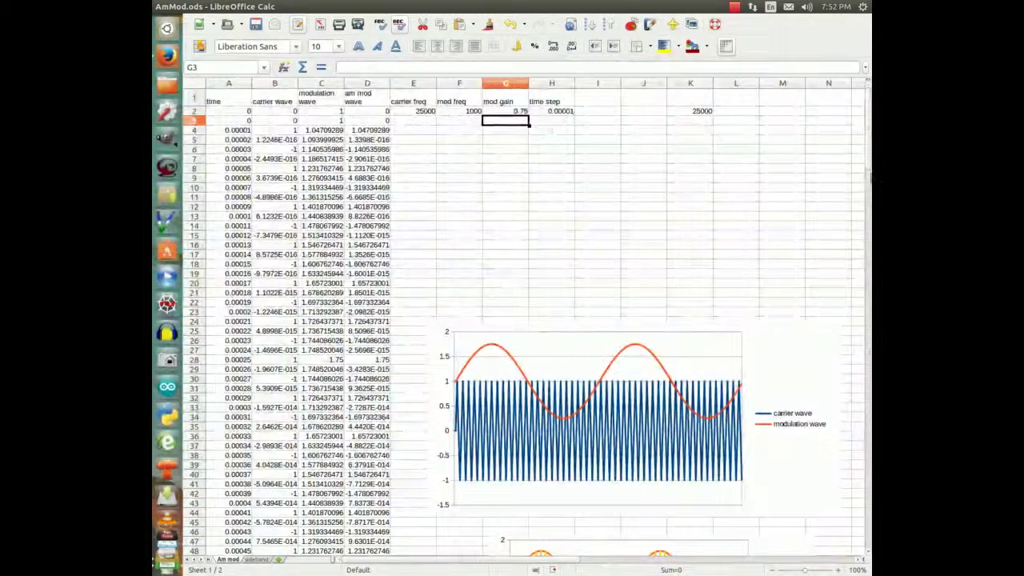
Step: Nudge the sheet down slightly so the second chart's top appears below the carrier/modulation chart
{"action": "left_click_drag", "start_coordinate": [868, 156], "coordinate": [868, 163]}
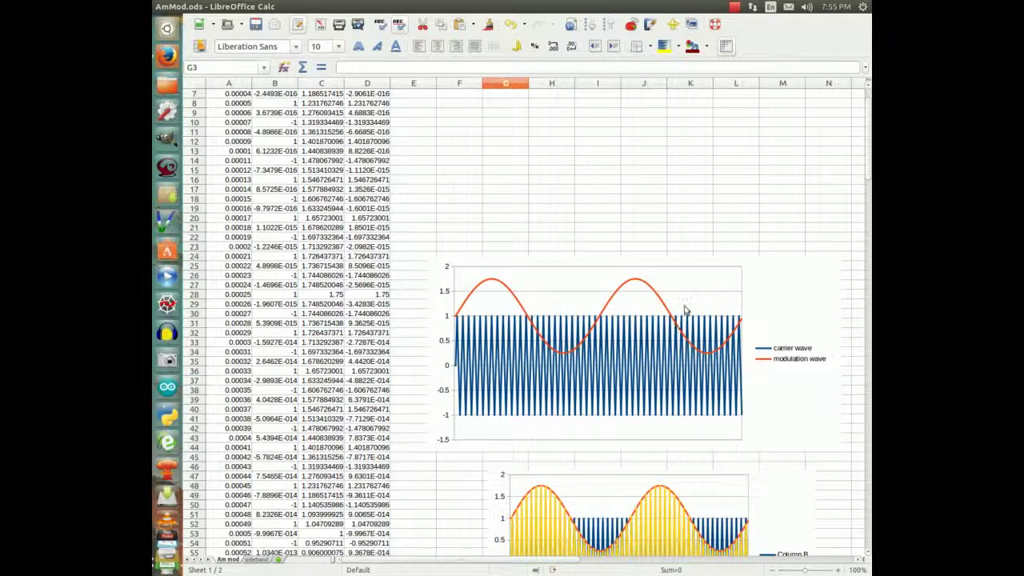
Step: Scroll down to around row 46 to view the Column B/C/D and AM waveform charts, then back up
{"action": "scroll", "coordinate": [686, 308], "scroll_direction": "down", "scroll_amount": 14}
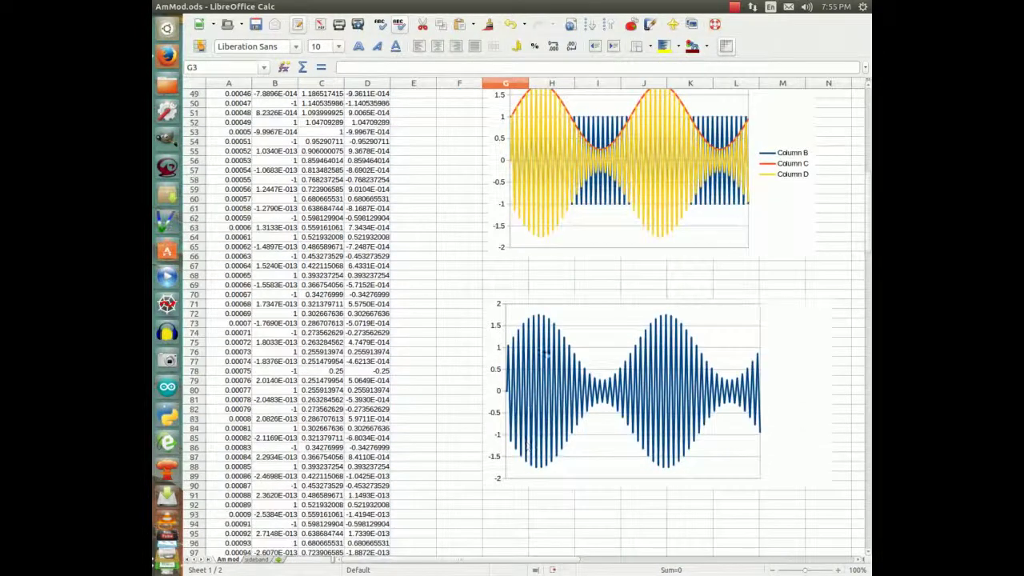
{"action": "scroll", "coordinate": [542, 377], "scroll_direction": "down", "scroll_amount": 2}
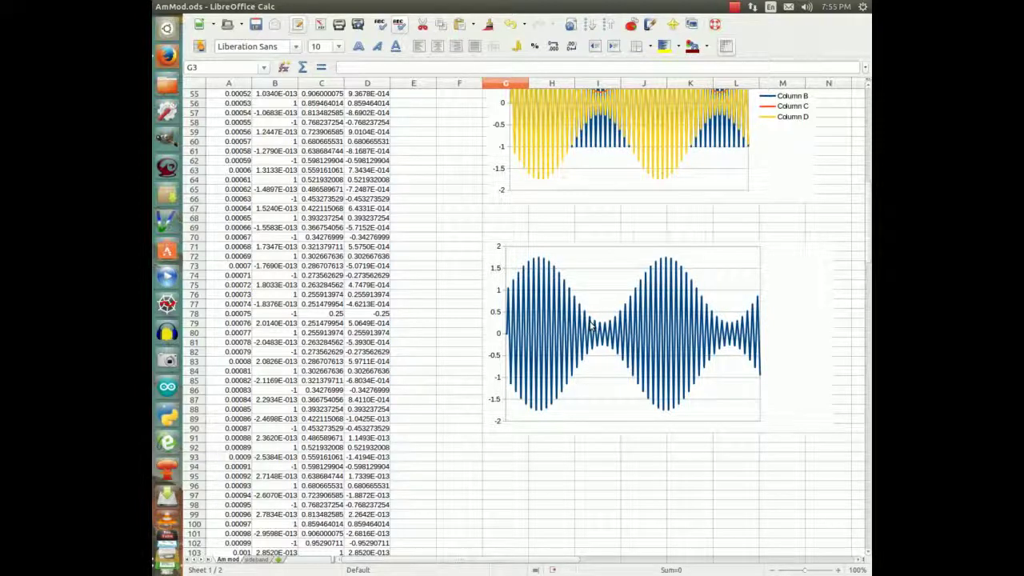
{"action": "scroll", "coordinate": [590, 326], "scroll_direction": "up", "scroll_amount": 1}
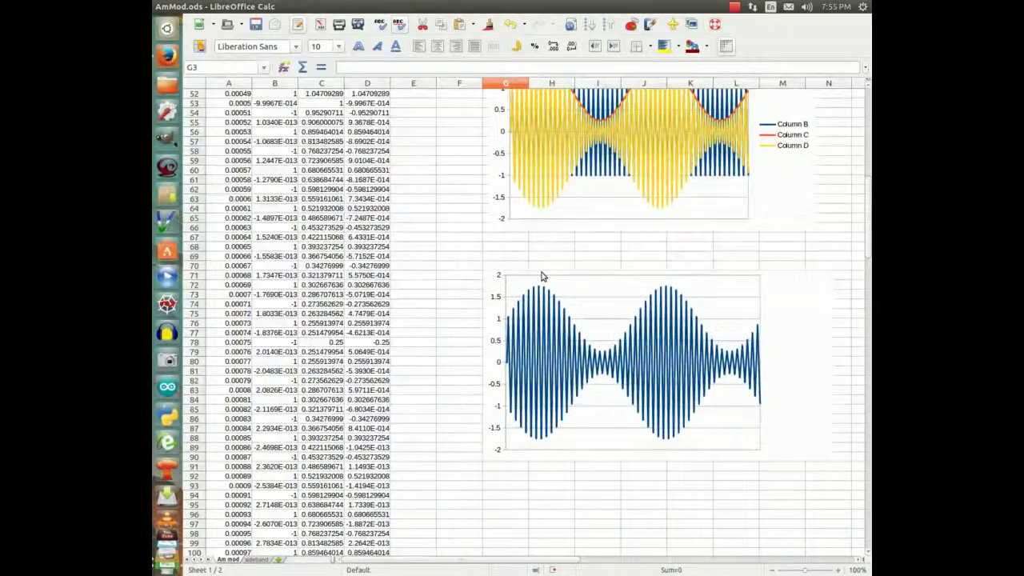
{"action": "scroll", "coordinate": [542, 276], "scroll_direction": "up", "scroll_amount": 2}
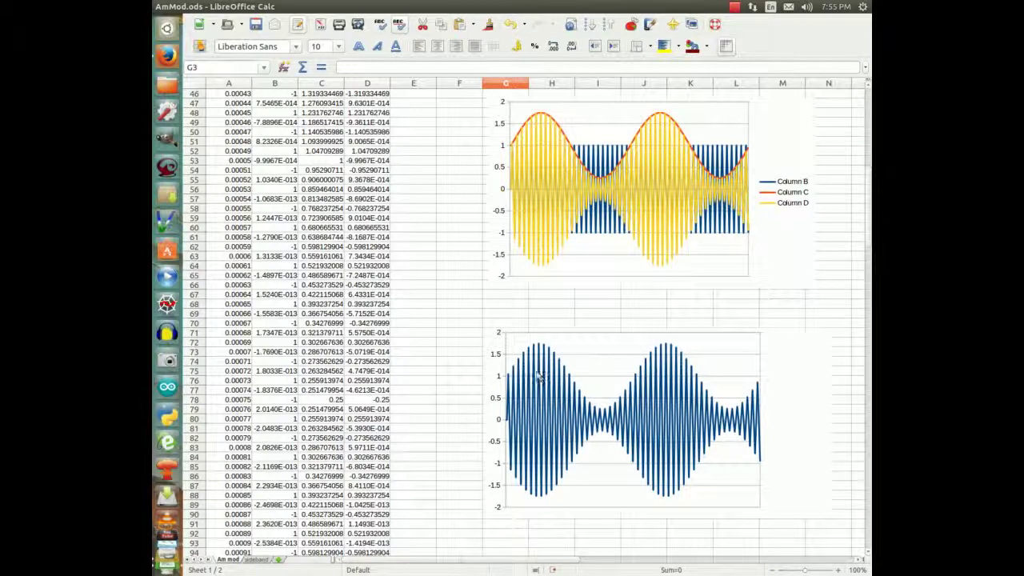
Step: Scroll down to the Column B/C/D chart to inspect the envelope peaking near 1.75, then back up
{"action": "scroll", "coordinate": [540, 376], "scroll_direction": "down", "scroll_amount": 1}
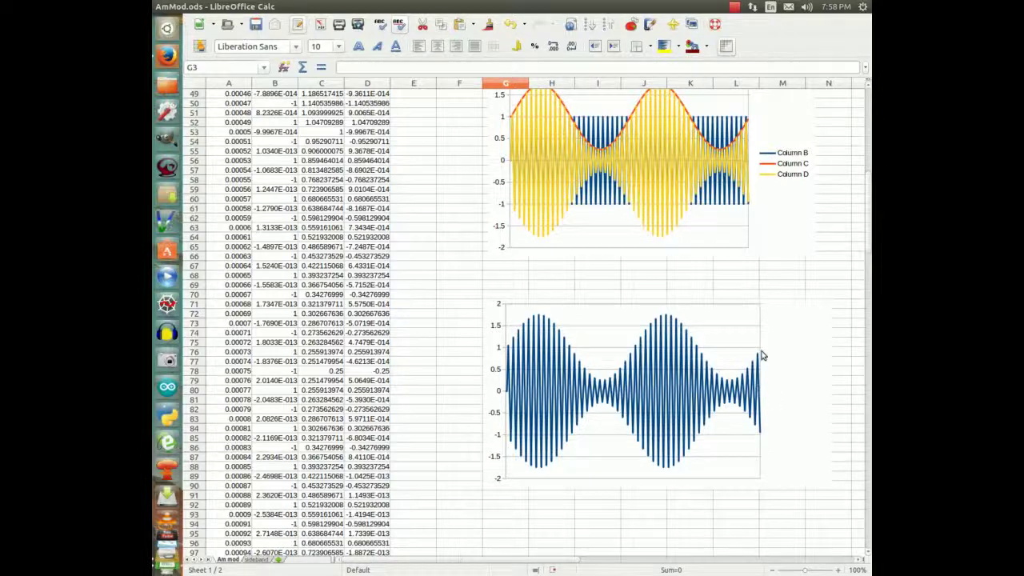
{"action": "scroll", "coordinate": [544, 333], "scroll_direction": "up", "scroll_amount": 3}
{"action": "scroll", "coordinate": [592, 214], "scroll_direction": "up", "scroll_amount": 9}
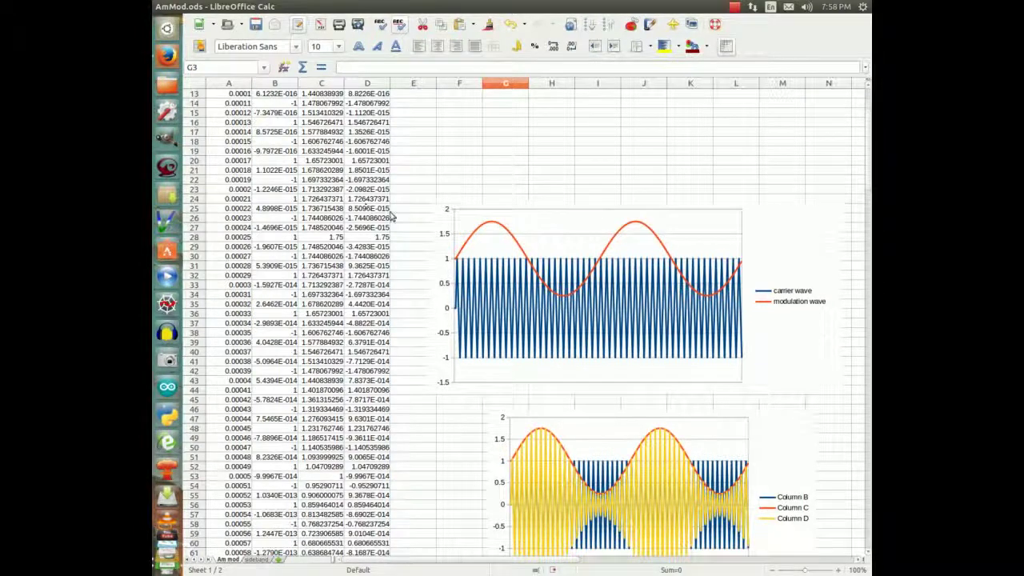
{"action": "scroll", "coordinate": [351, 221], "scroll_direction": "up", "scroll_amount": 4}
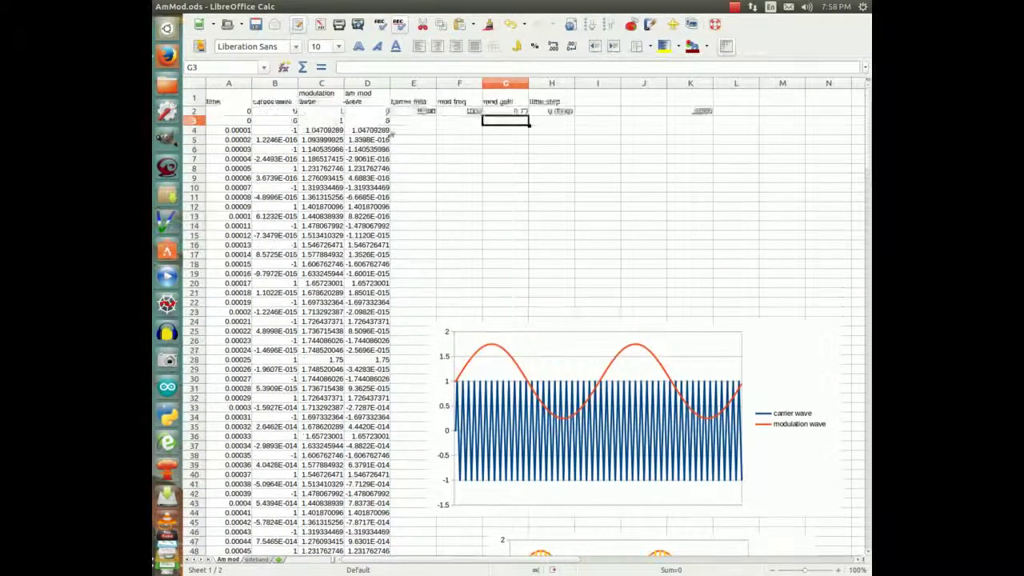
{"action": "left_click", "coordinate": [275, 129]}
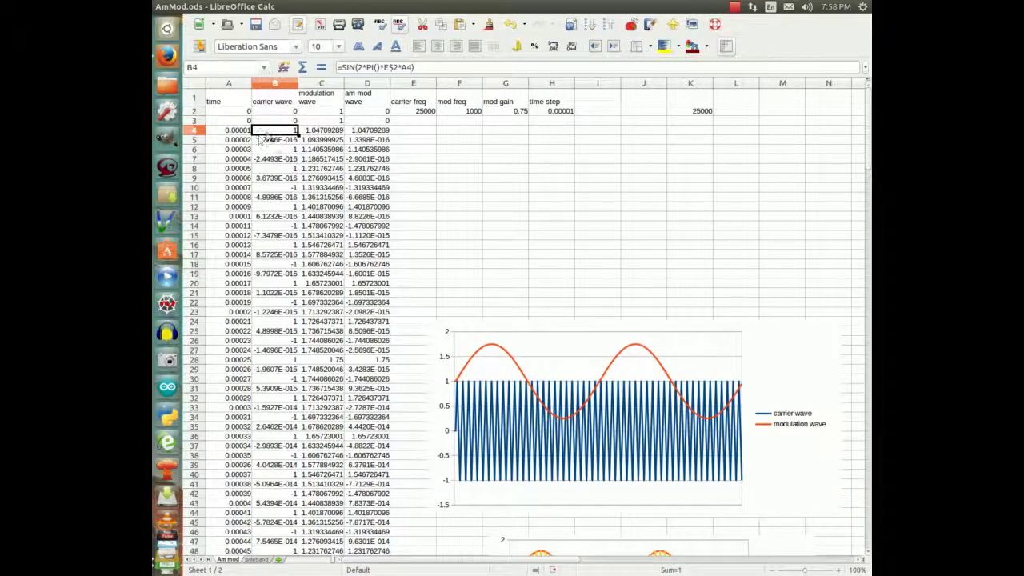
{"action": "left_click", "coordinate": [321, 130]}
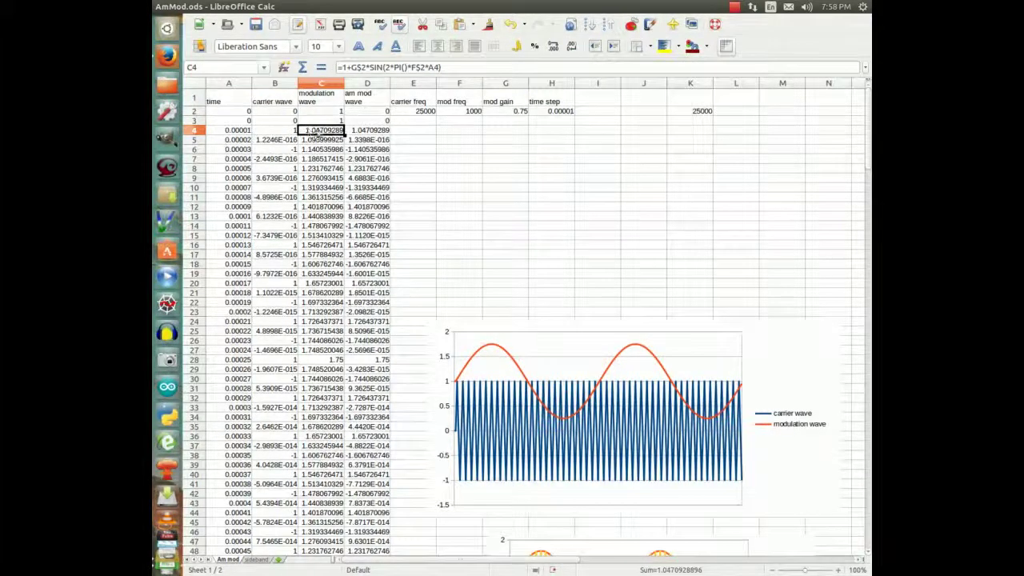
{"action": "left_click", "coordinate": [365, 131]}
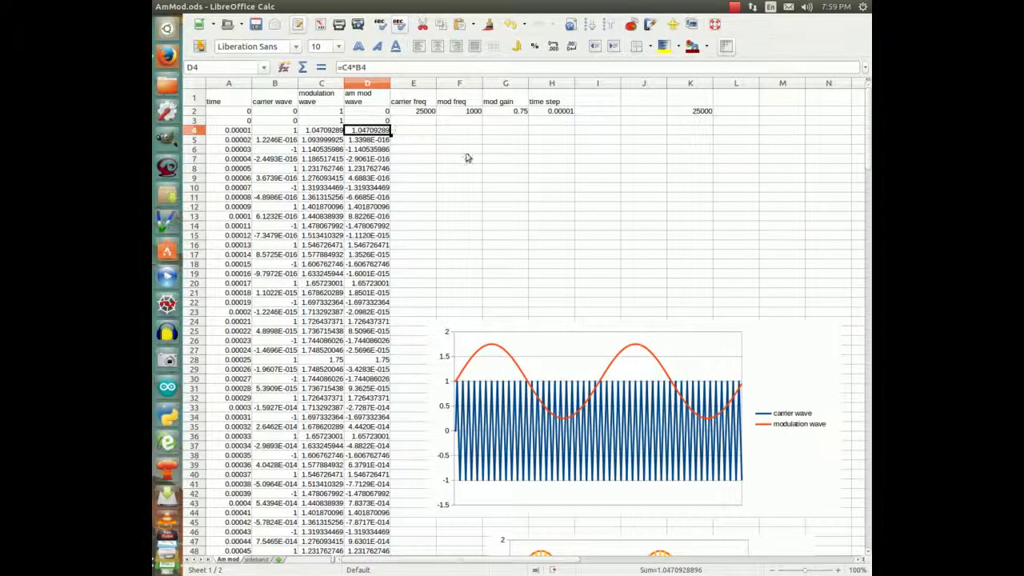
{"action": "scroll", "coordinate": [470, 370], "scroll_direction": "down", "scroll_amount": 4}
{"action": "scroll", "coordinate": [470, 371], "scroll_direction": "down", "scroll_amount": 12}
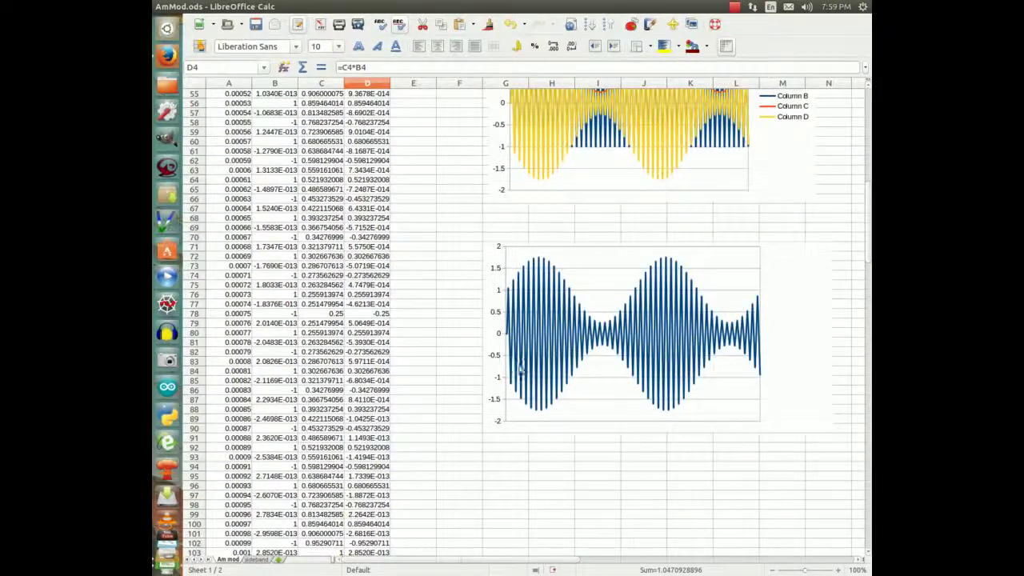
Step: Switch to the sideband sheet with its 23000 and 27000 side band data
{"action": "left_click", "coordinate": [254, 560]}
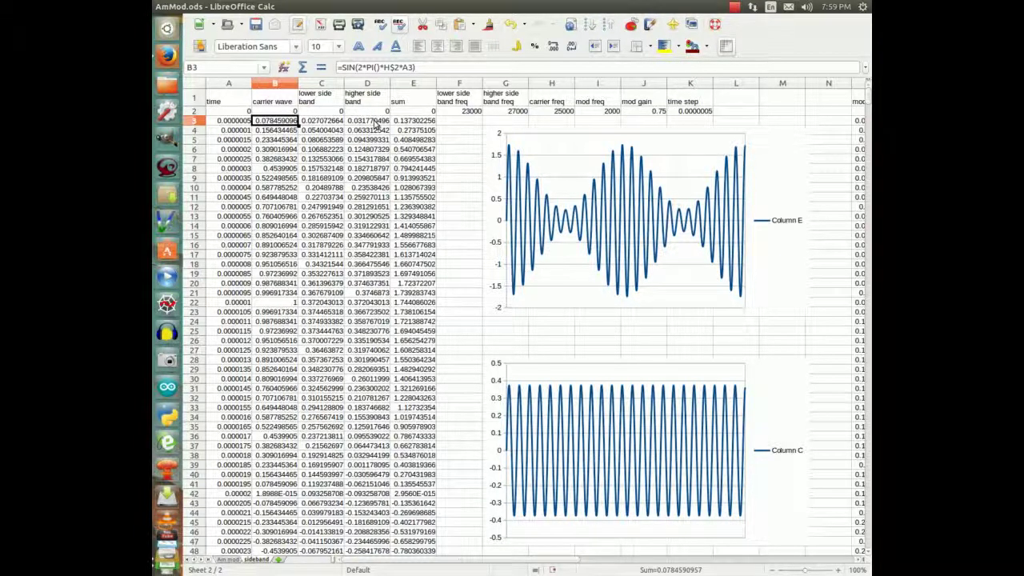
{"action": "left_click", "coordinate": [414, 111]}
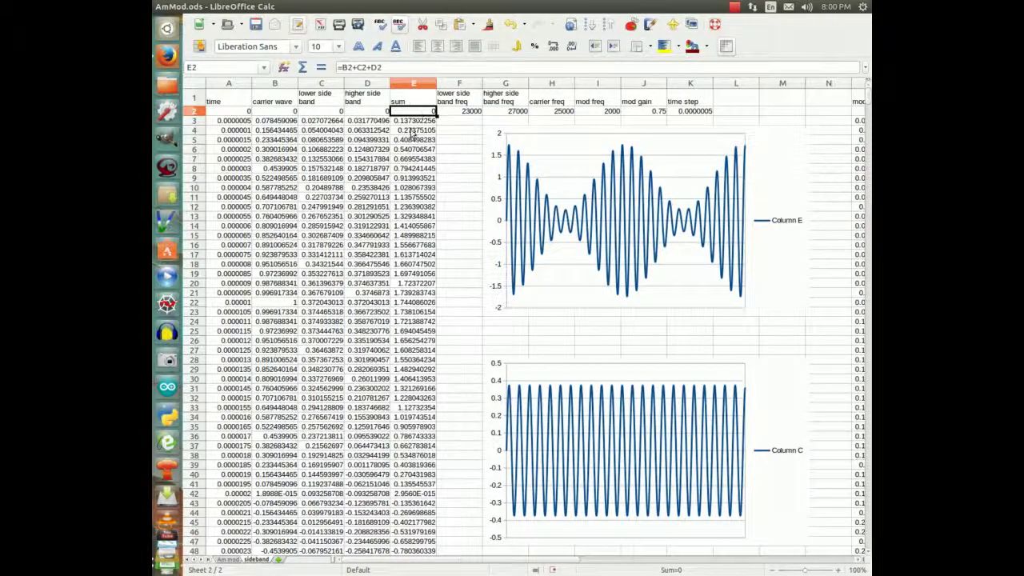
{"action": "left_click", "coordinate": [377, 112]}
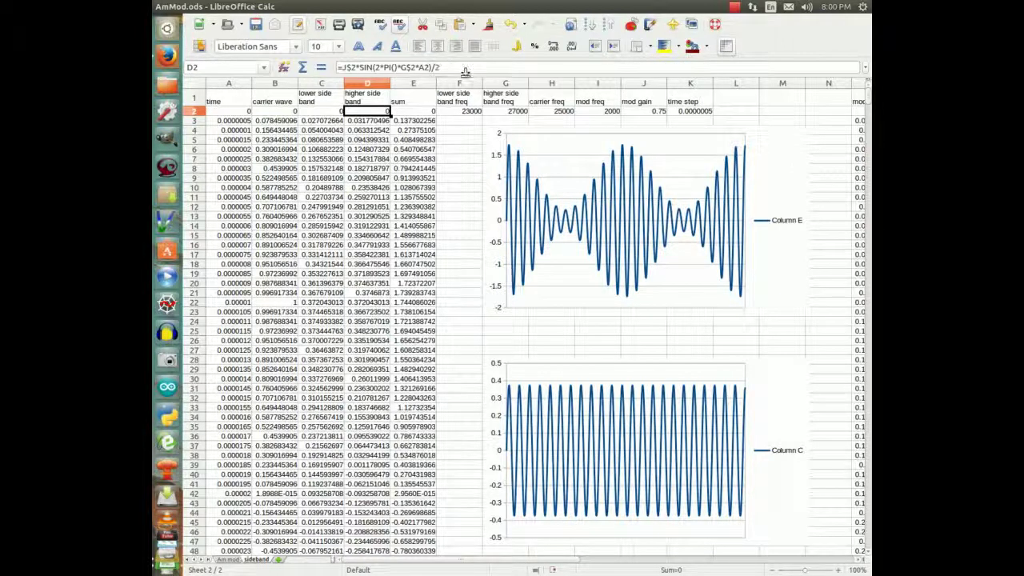
{"action": "left_click", "coordinate": [419, 112]}
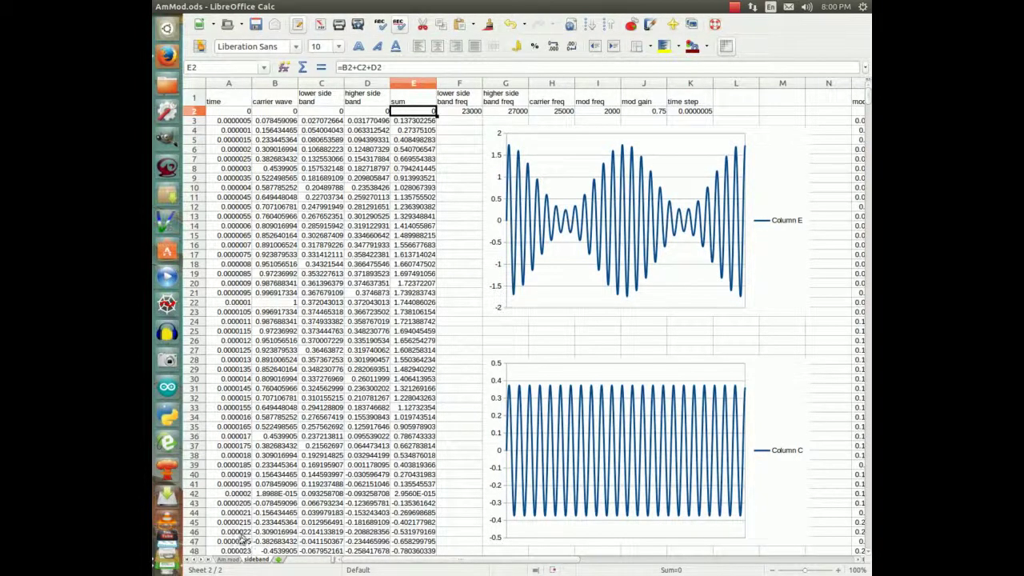
Step: Return to the Am mod sheet at row 1, showing carrier freq 25000 and mod gain 0.75
{"action": "left_click", "coordinate": [229, 559]}
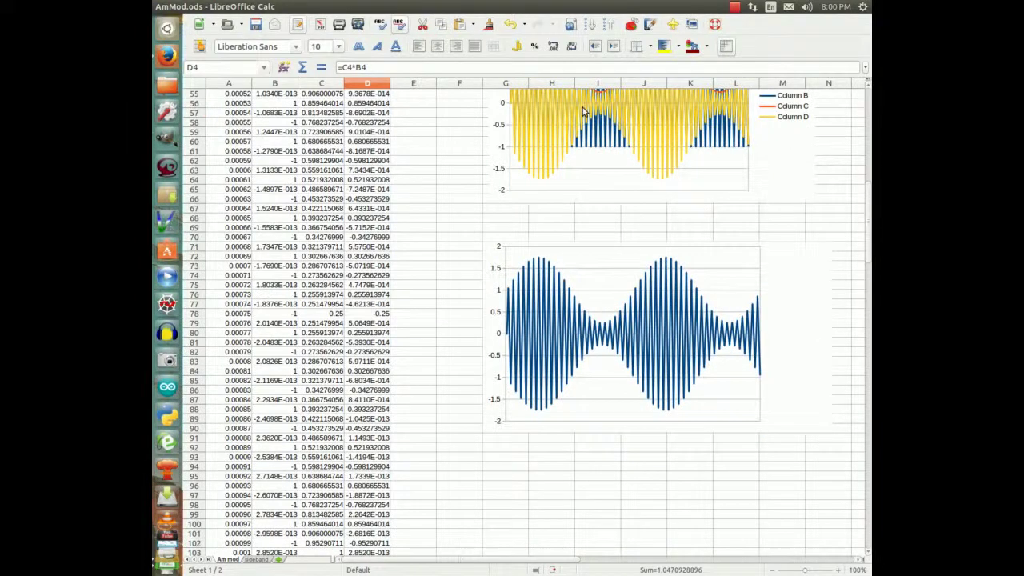
{"action": "scroll", "coordinate": [484, 247], "scroll_direction": "up", "scroll_amount": 5}
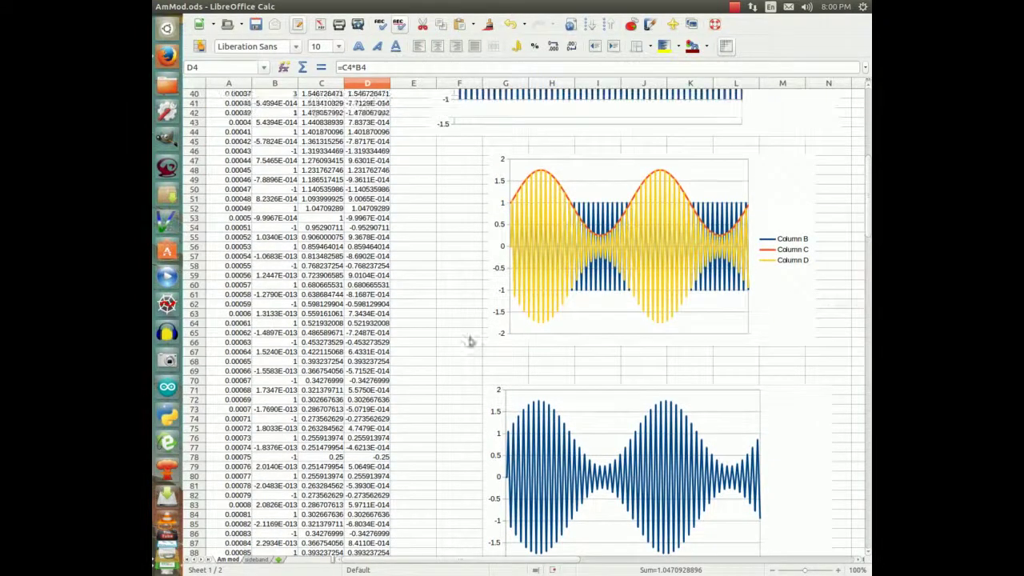
{"action": "scroll", "coordinate": [564, 396], "scroll_direction": "up", "scroll_amount": 7}
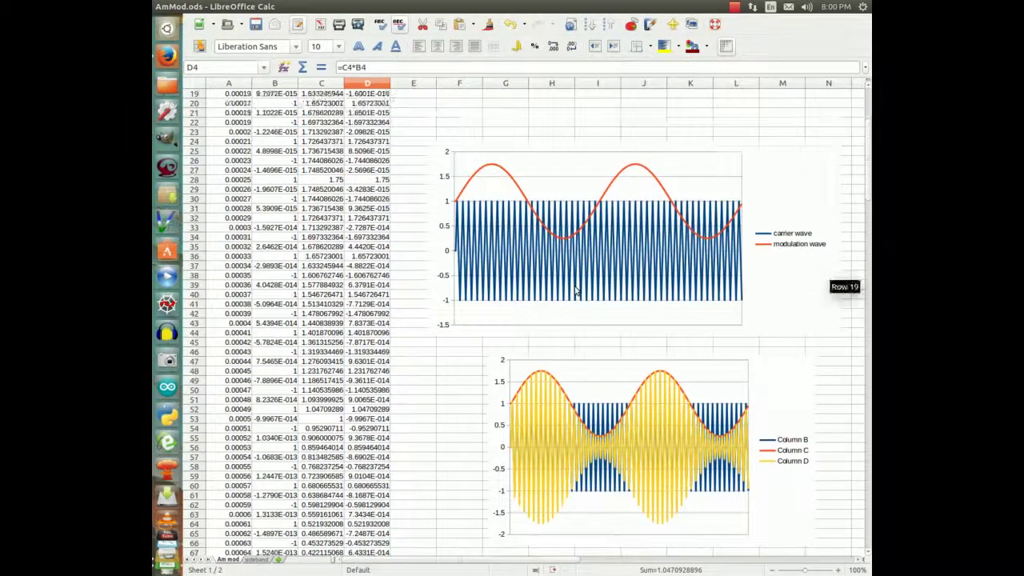
{"action": "scroll", "coordinate": [576, 292], "scroll_direction": "up", "scroll_amount": 5}
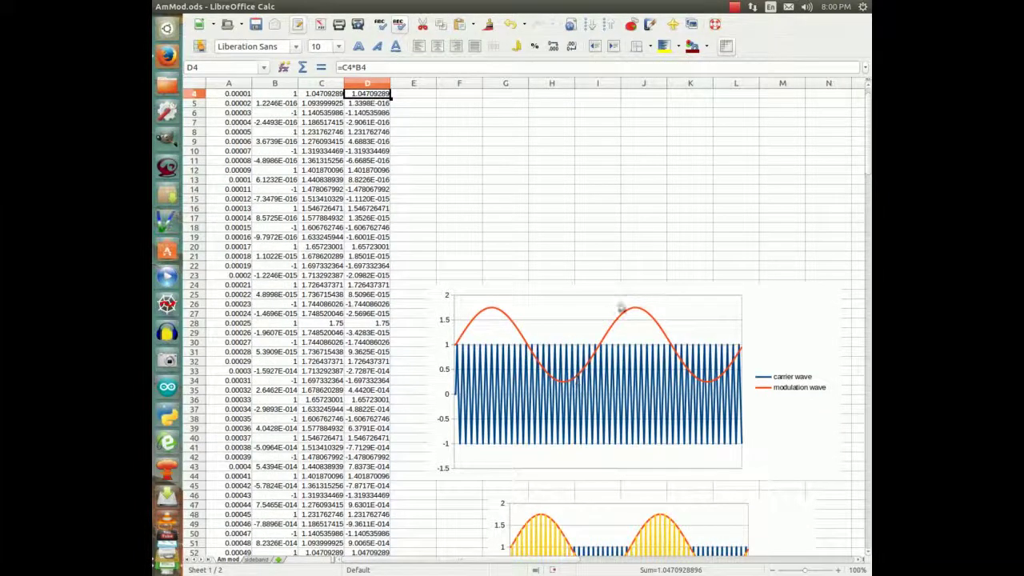
{"action": "scroll", "coordinate": [616, 248], "scroll_direction": "up", "scroll_amount": 1}
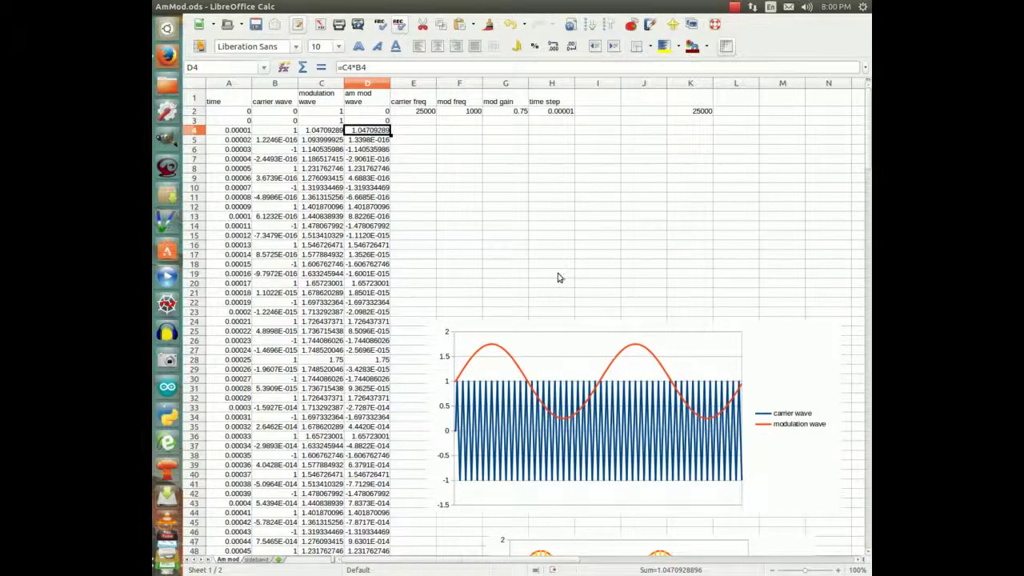
Step: Change the mod gain in G2 from 0.75 to 0.1 and review the resulting AM charts
{"action": "left_click", "coordinate": [519, 112]}
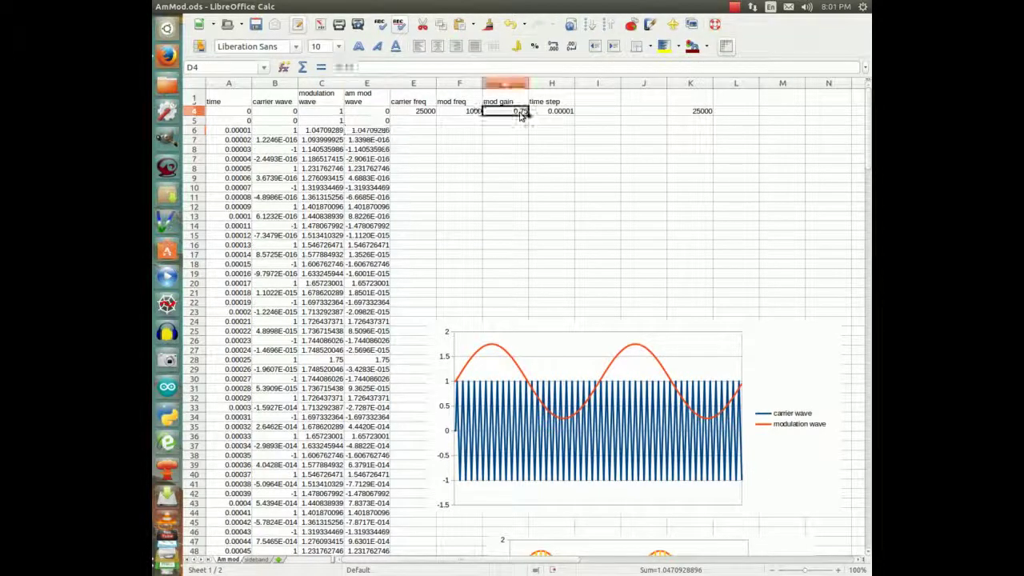
{"action": "double_click", "coordinate": [520, 112]}
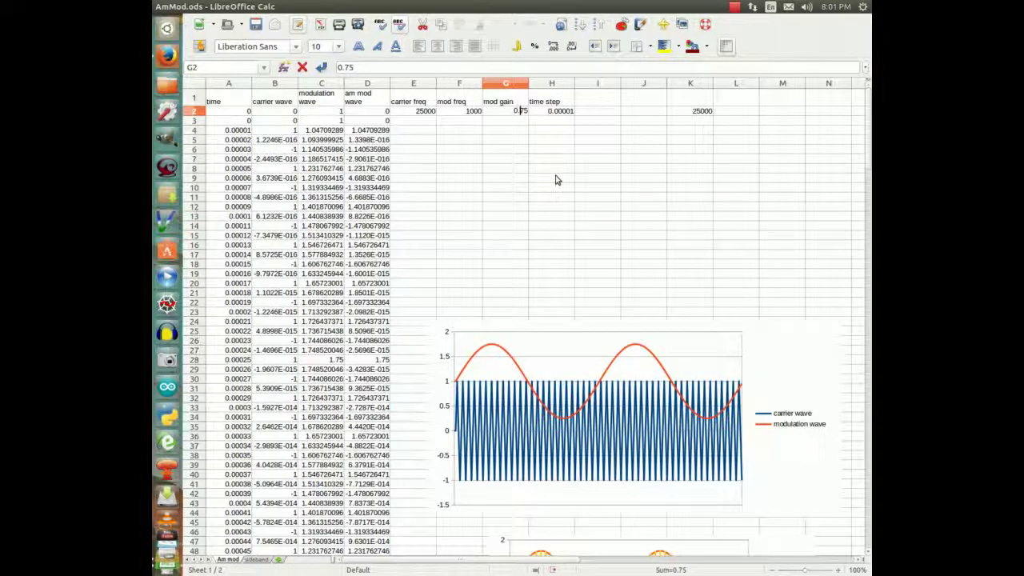
{"action": "key", "text": "Delete"}
{"action": "key", "text": "Delete"}
{"action": "type", "text": "1"}
{"action": "key", "text": "Return"}
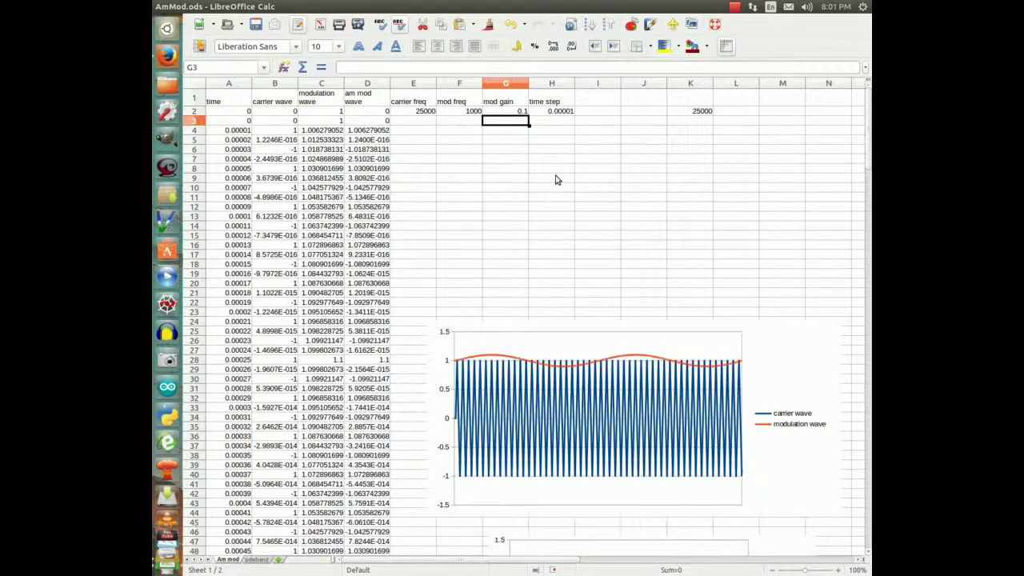
{"action": "scroll", "coordinate": [576, 137], "scroll_direction": "down", "scroll_amount": 4}
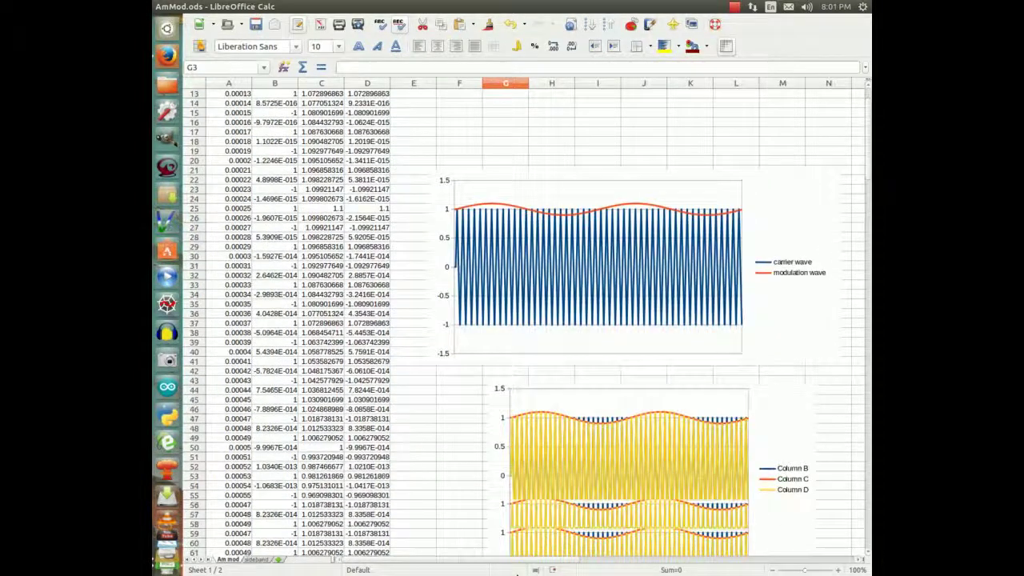
{"action": "scroll", "coordinate": [497, 503], "scroll_direction": "down", "scroll_amount": 9}
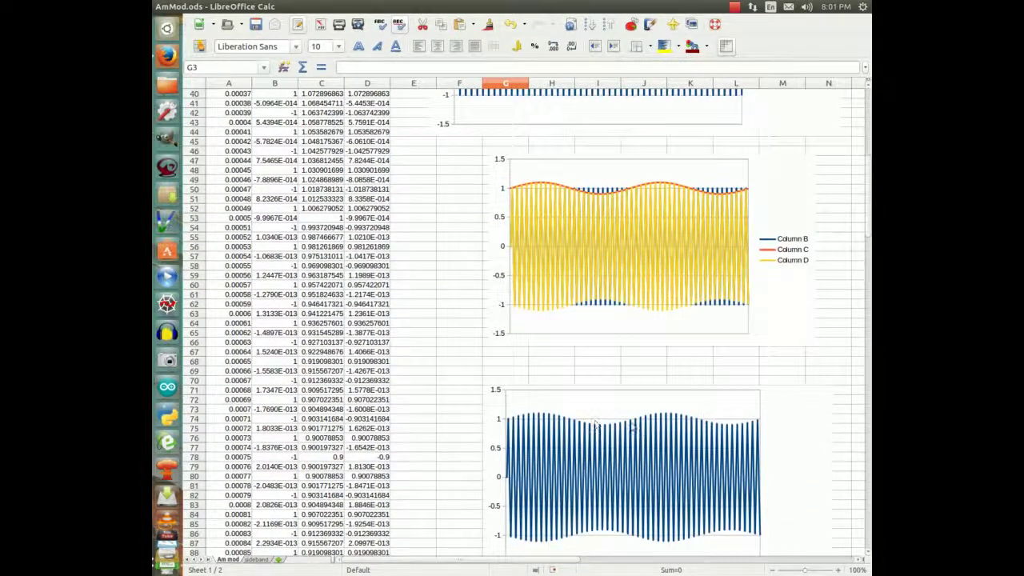
{"action": "scroll", "coordinate": [482, 163], "scroll_direction": "up", "scroll_amount": 9}
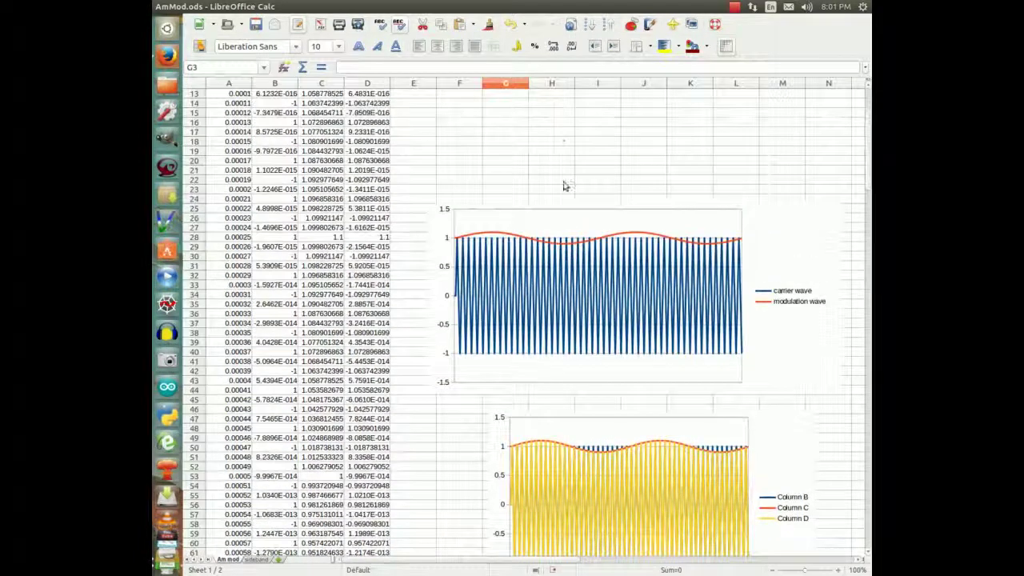
{"action": "scroll", "coordinate": [563, 186], "scroll_direction": "up", "scroll_amount": 4}
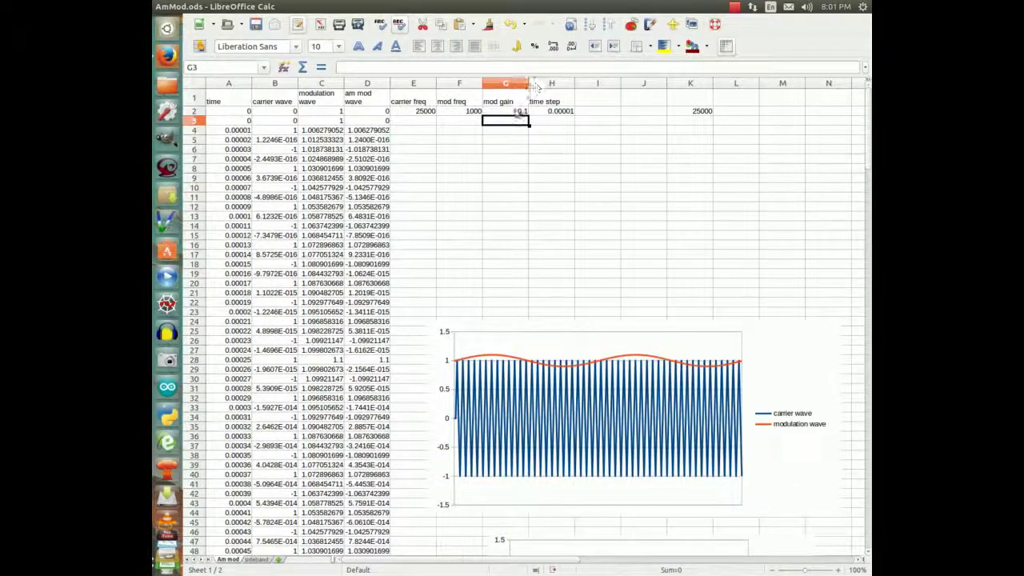
Step: Set the mod gain to 1 and check the AM envelope now peaking near ±2
{"action": "left_click", "coordinate": [519, 112]}
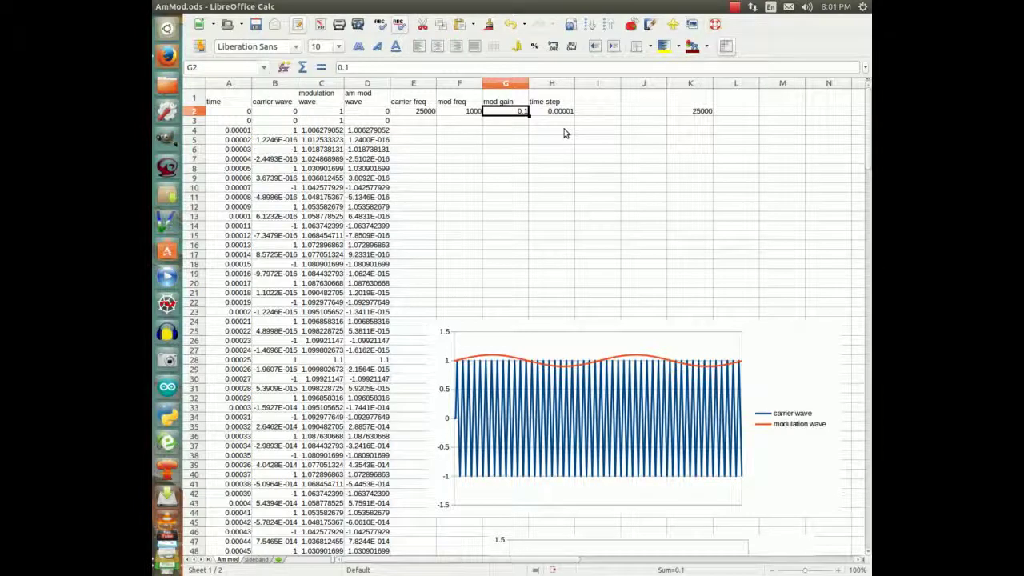
{"action": "type", "text": "1"}
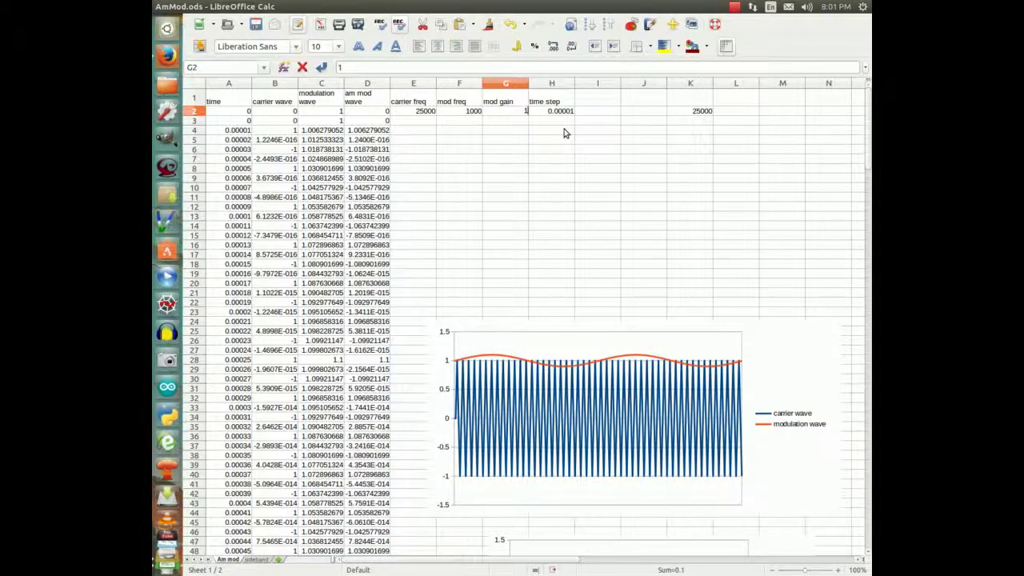
{"action": "key", "text": "Return"}
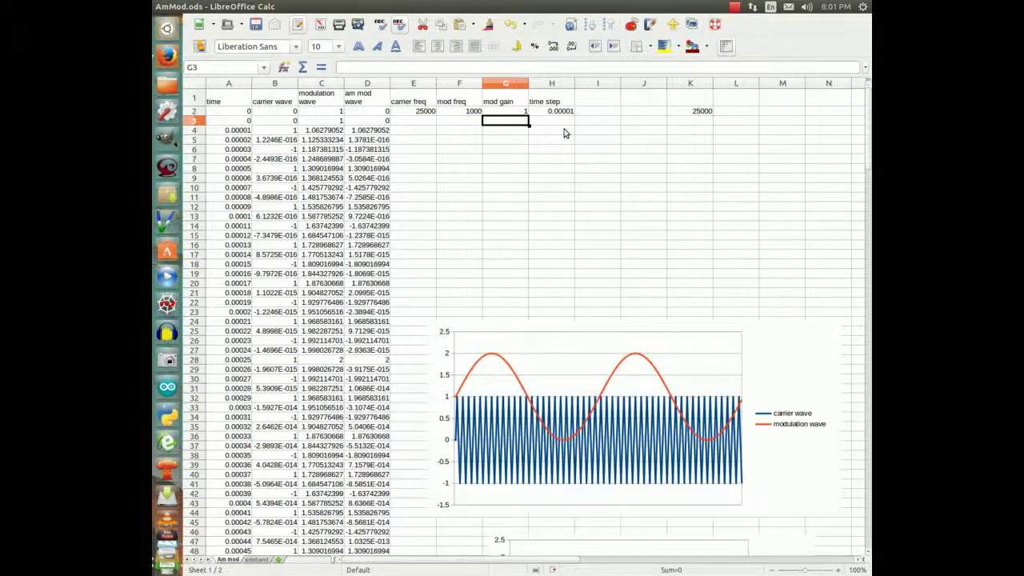
{"action": "scroll", "coordinate": [560, 352], "scroll_direction": "down", "scroll_amount": 2}
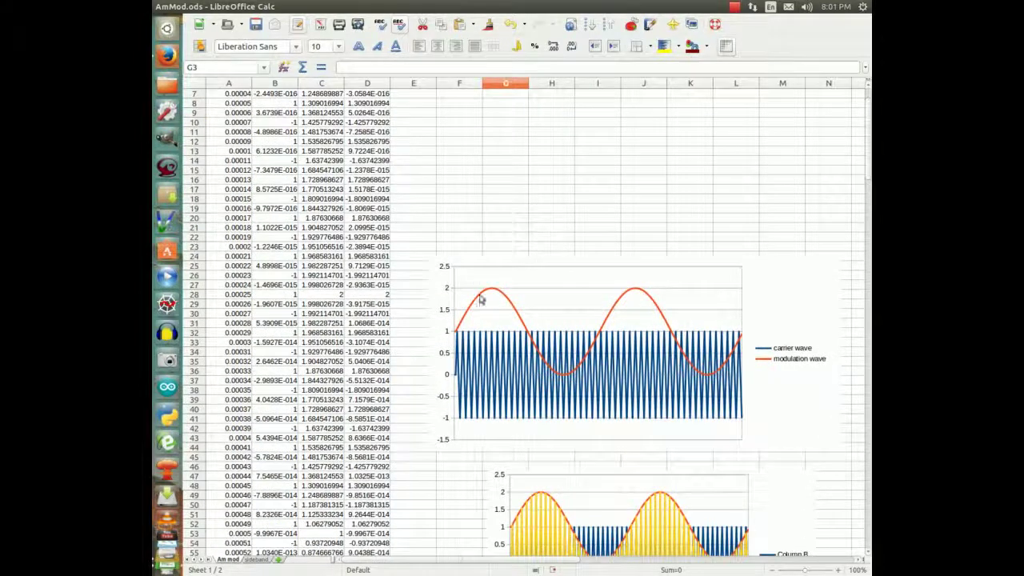
{"action": "scroll", "coordinate": [538, 338], "scroll_direction": "down", "scroll_amount": 12}
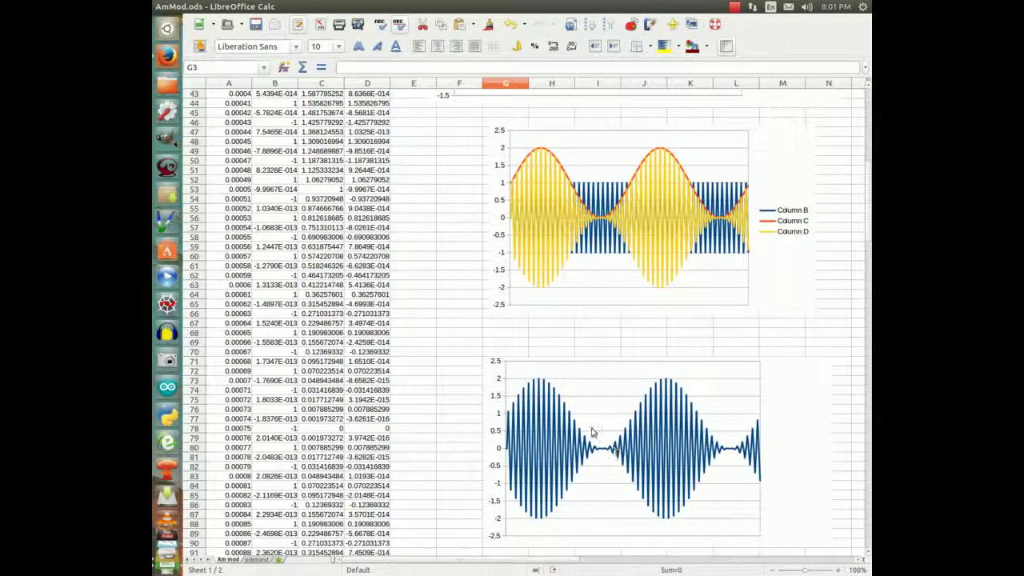
{"action": "scroll", "coordinate": [566, 359], "scroll_direction": "up", "scroll_amount": 12}
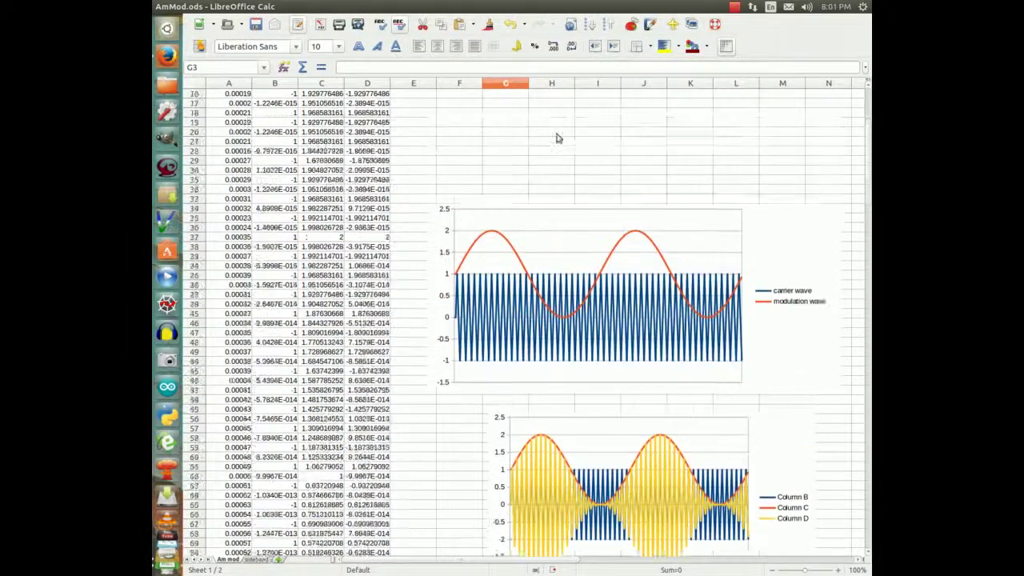
{"action": "scroll", "coordinate": [539, 132], "scroll_direction": "up", "scroll_amount": 2}
Step: Enter 1.5 as the mod gain in G2 so the modulation wave peaks at 2.5
{"action": "left_click", "coordinate": [518, 112]}
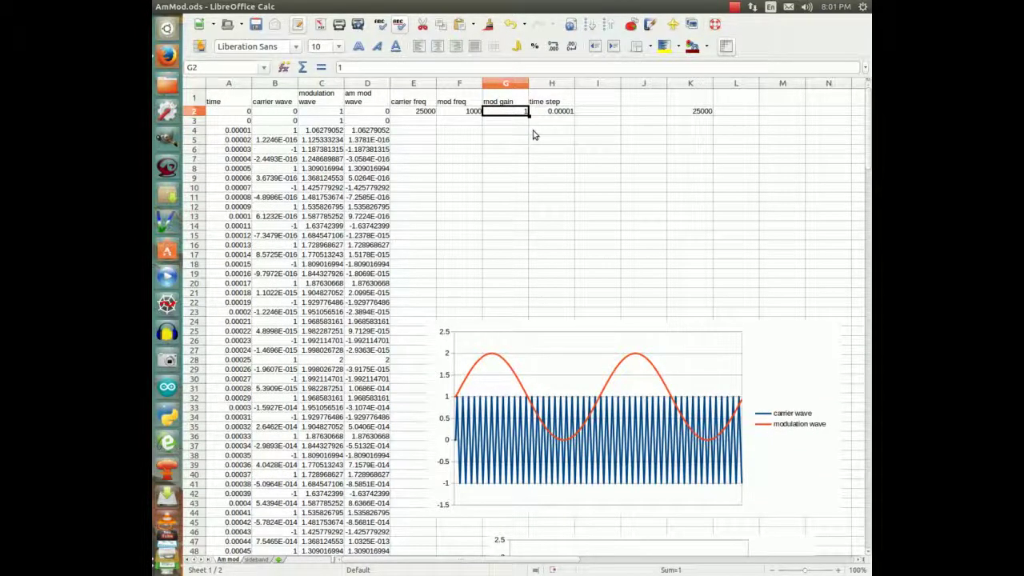
{"action": "type", "text": "1.5"}
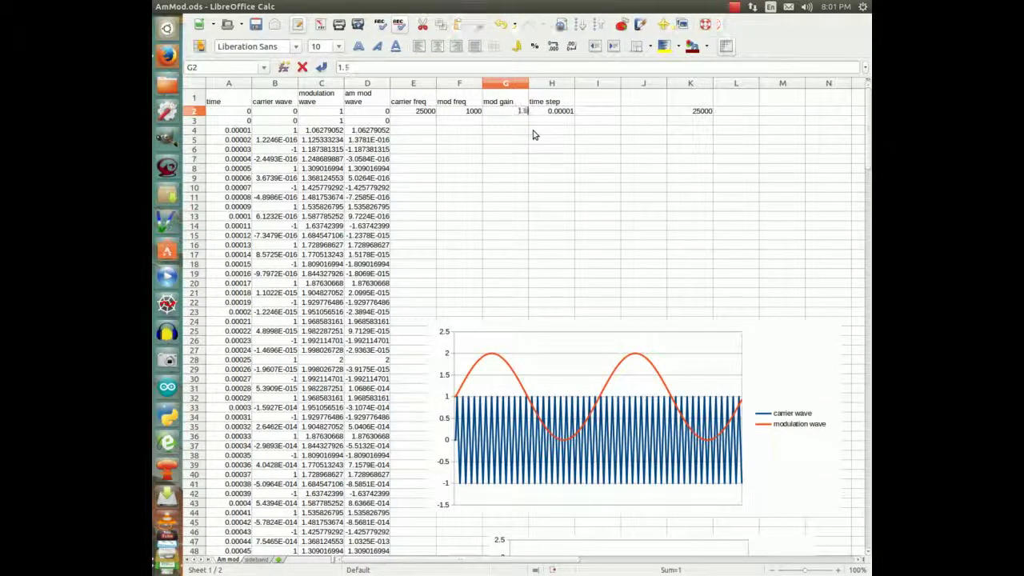
{"action": "key", "text": "Return"}
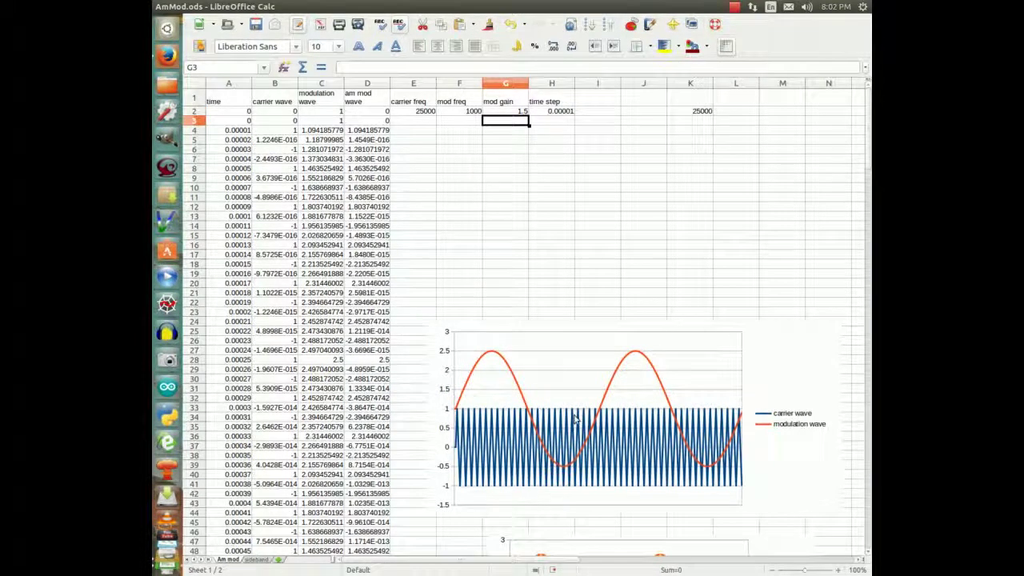
{"action": "scroll", "coordinate": [564, 436], "scroll_direction": "down", "scroll_amount": 8}
{"action": "scroll", "coordinate": [562, 440], "scroll_direction": "down", "scroll_amount": 8}
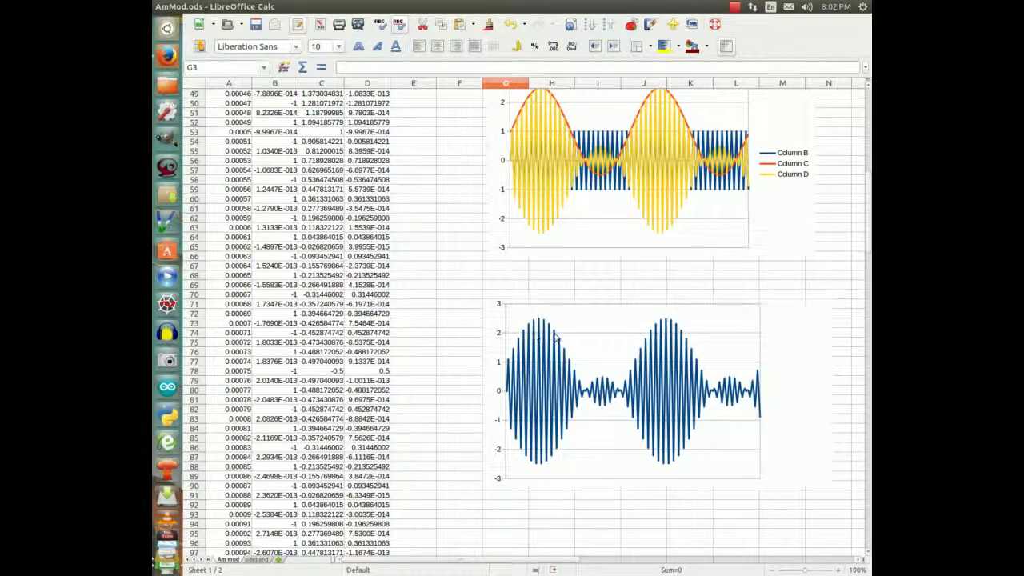
{"action": "scroll", "coordinate": [608, 360], "scroll_direction": "up", "scroll_amount": 4}
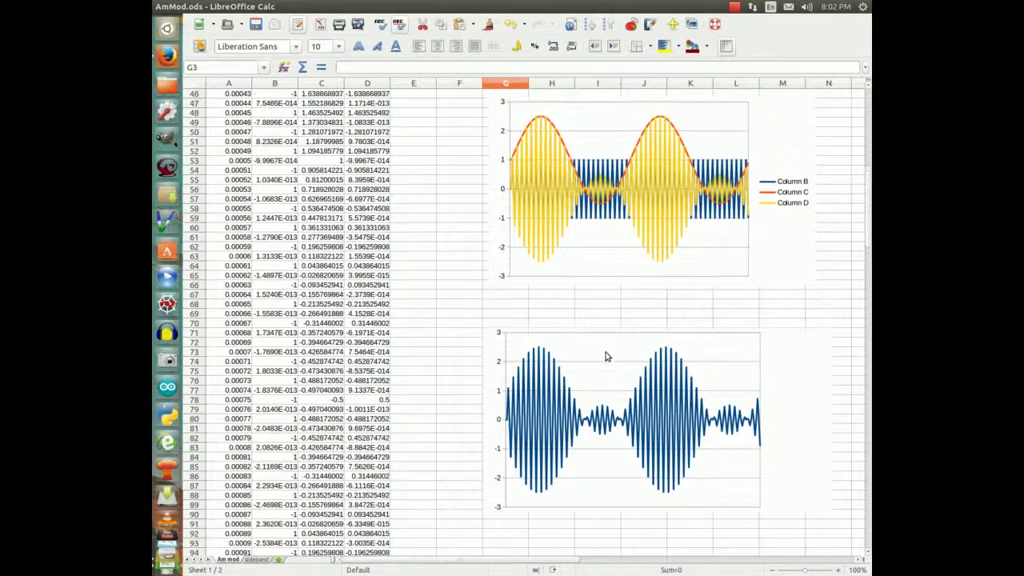
{"action": "scroll", "coordinate": [609, 380], "scroll_direction": "up", "scroll_amount": 8}
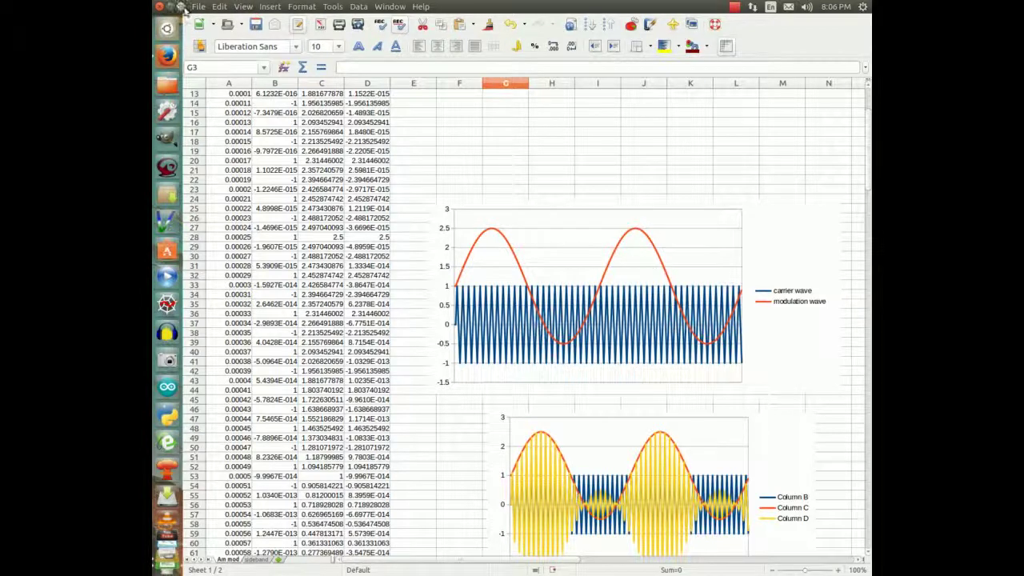
Step: Minimize Calc to reveal the fourier8-2.png slide, then bring the ATmega328P datasheet forward
{"action": "left_click", "coordinate": [171, 7]}
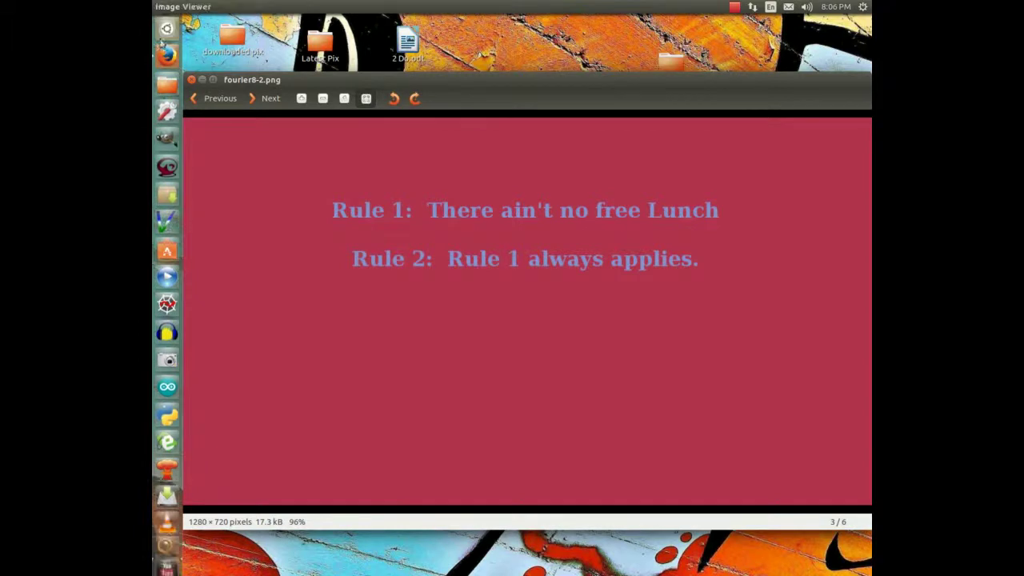
{"action": "left_click", "coordinate": [166, 52]}
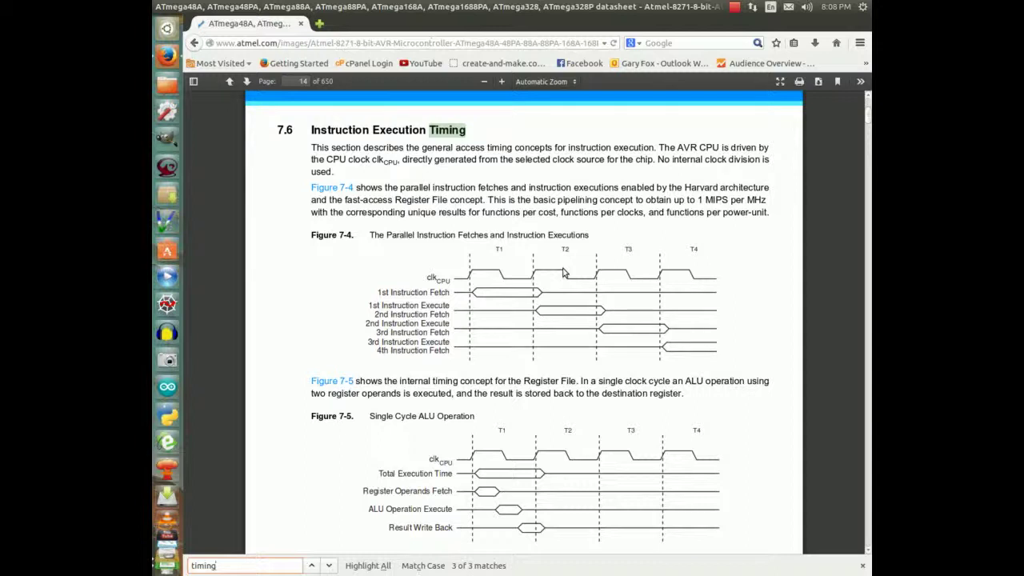
Step: Scroll down page 14 to Figure 7-4's parallel instruction fetch and execute diagram
{"action": "scroll", "coordinate": [168, 300], "scroll_direction": "down", "scroll_amount": 3}
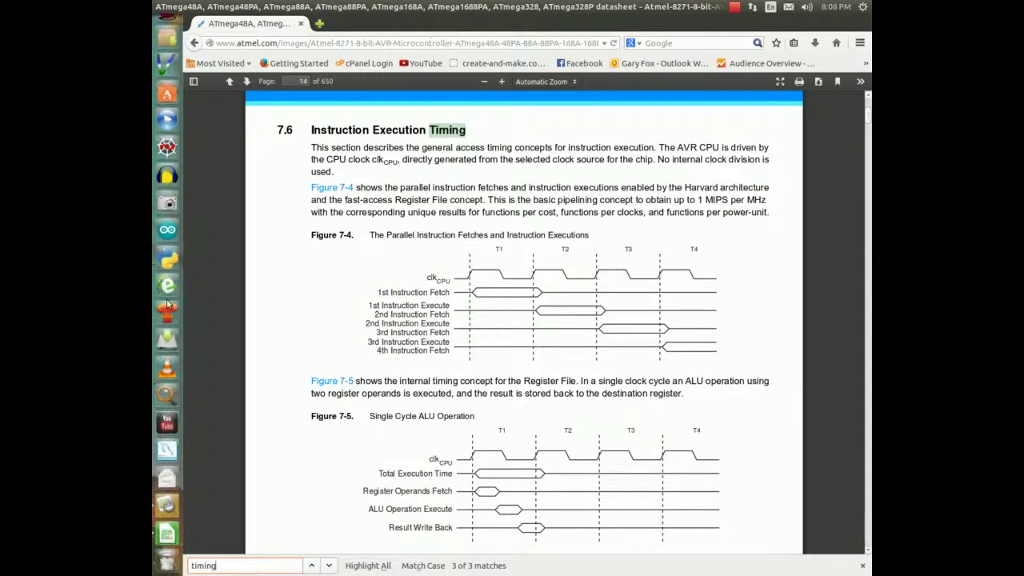
Step: Browse in Files to Videos > fourier 8, listing AmMod.ods and the fourier8 PNG images
{"action": "left_click", "coordinate": [164, 86]}
{"action": "scroll", "coordinate": [167, 519], "scroll_direction": "down", "scroll_amount": 3}
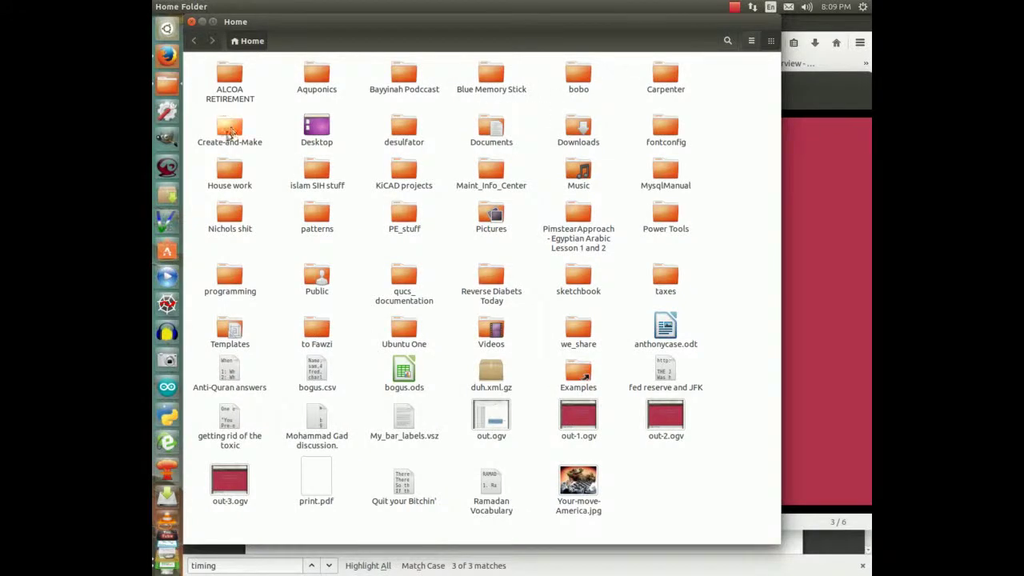
{"action": "double_click", "coordinate": [491, 331]}
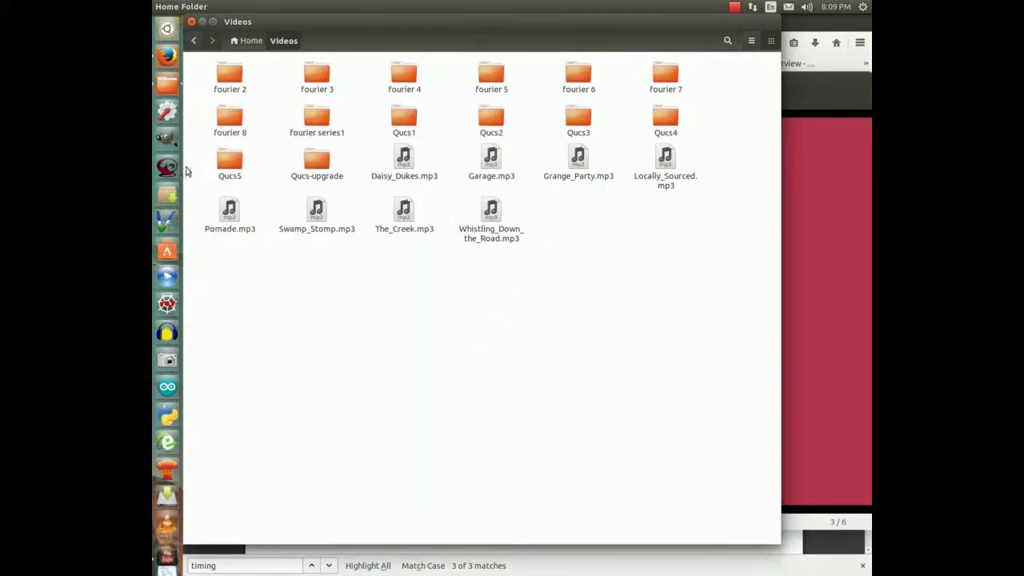
{"action": "double_click", "coordinate": [229, 120]}
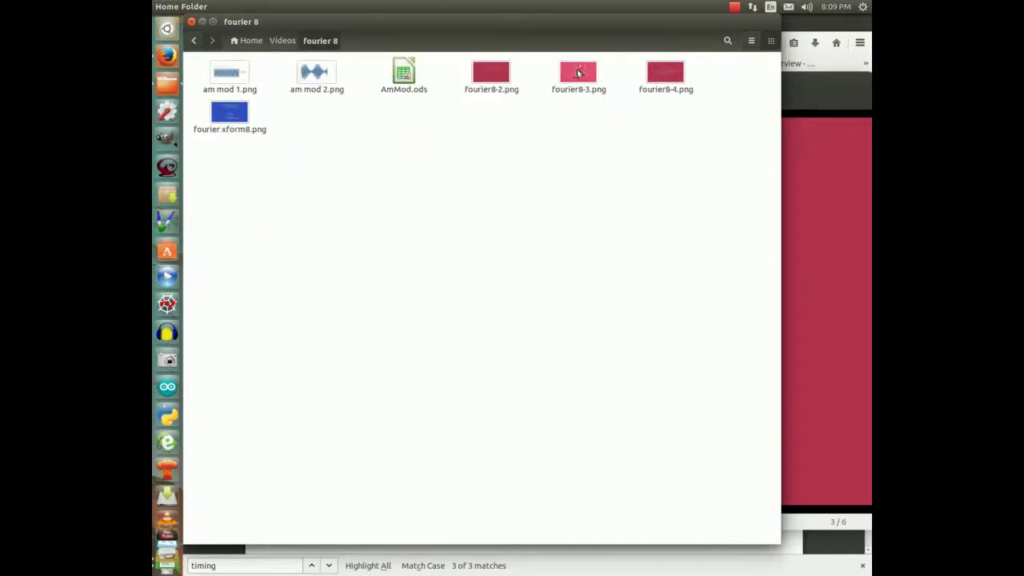
Step: Open the fourier8-3.png slide from the fourier 8 folder in Image Viewer
{"action": "double_click", "coordinate": [590, 76]}
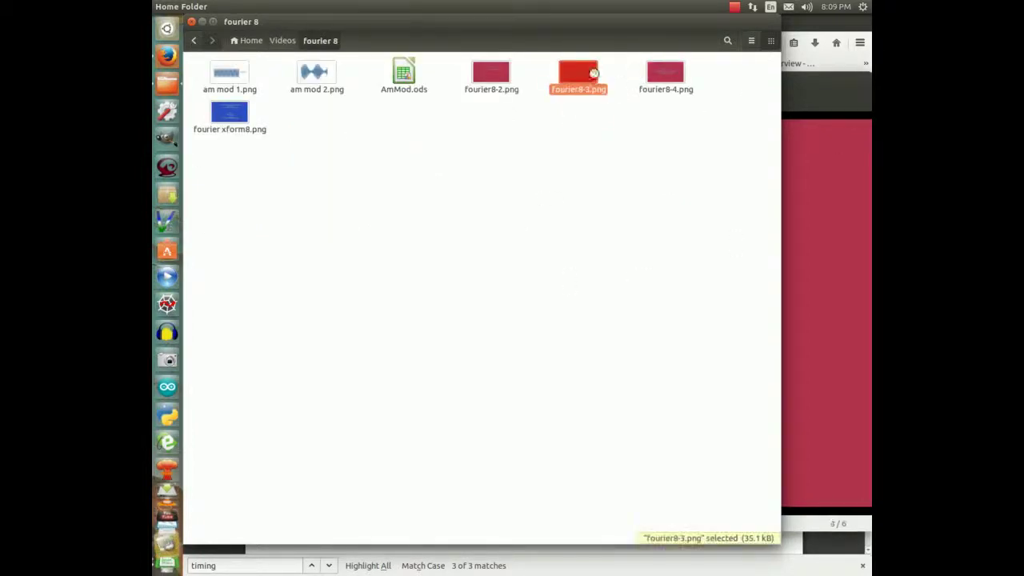